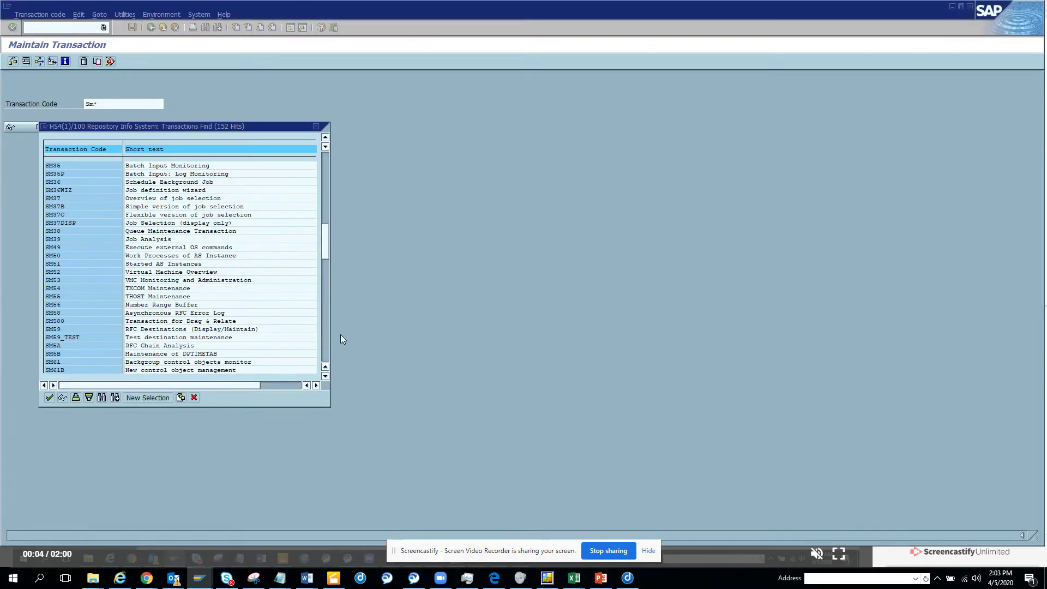
Close the transaction hit list and open the ABAP Editor (SE38) with program RSWUWFML2.
{"action": "left_click", "coordinate": [316, 127]}
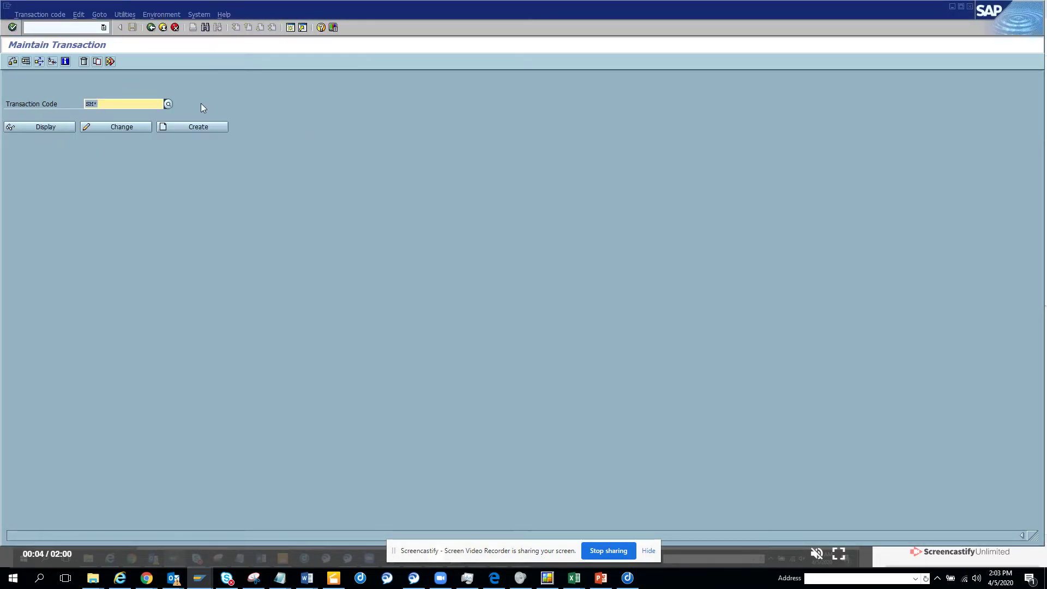
{"action": "left_click", "coordinate": [81, 29]}
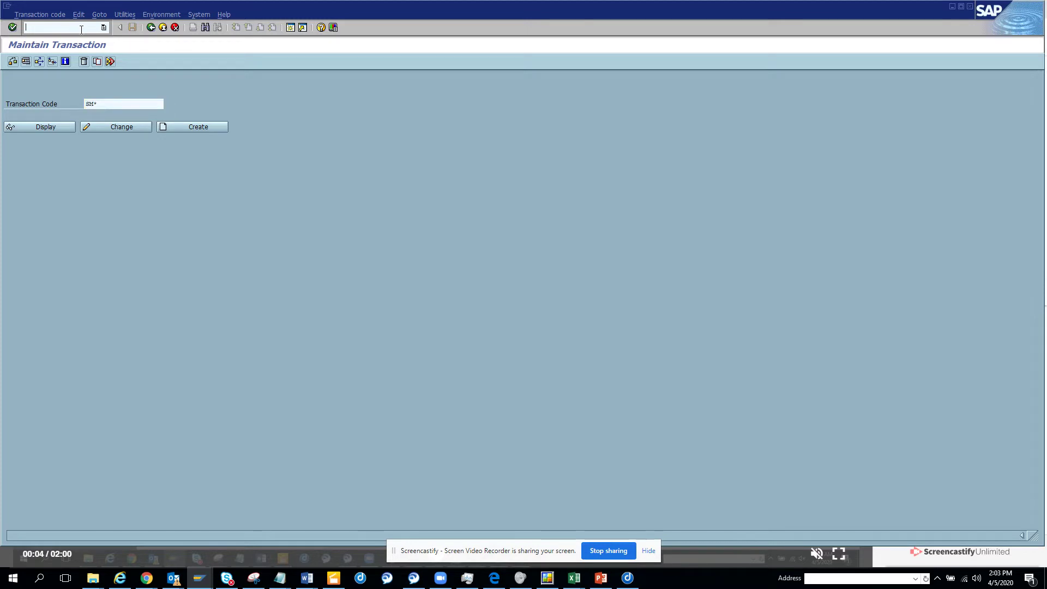
{"action": "type", "text": "/nse"}
{"action": "key", "text": "Return"}
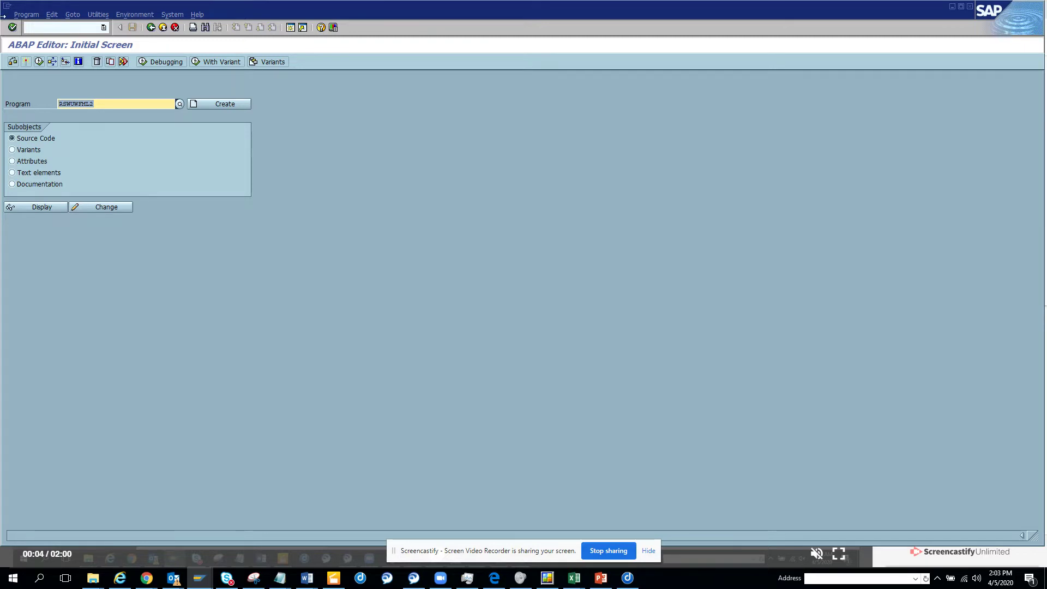
Run RSWUWFML2, tick New Work Items Only, and save it as variant TEST with description test.
{"action": "left_click", "coordinate": [38, 62]}
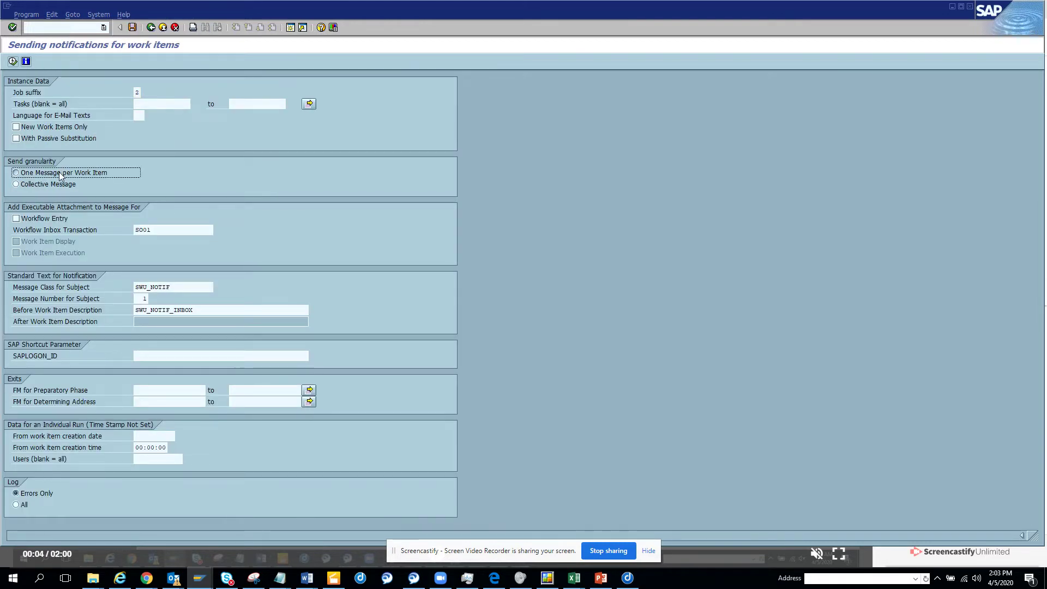
{"action": "left_click", "coordinate": [82, 128]}
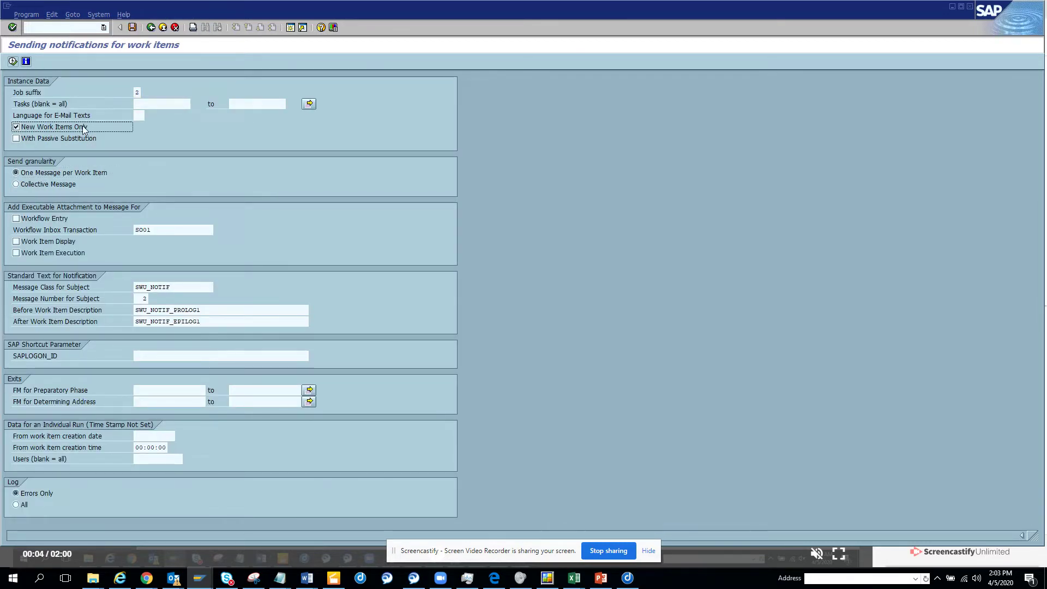
{"action": "left_click", "coordinate": [132, 28]}
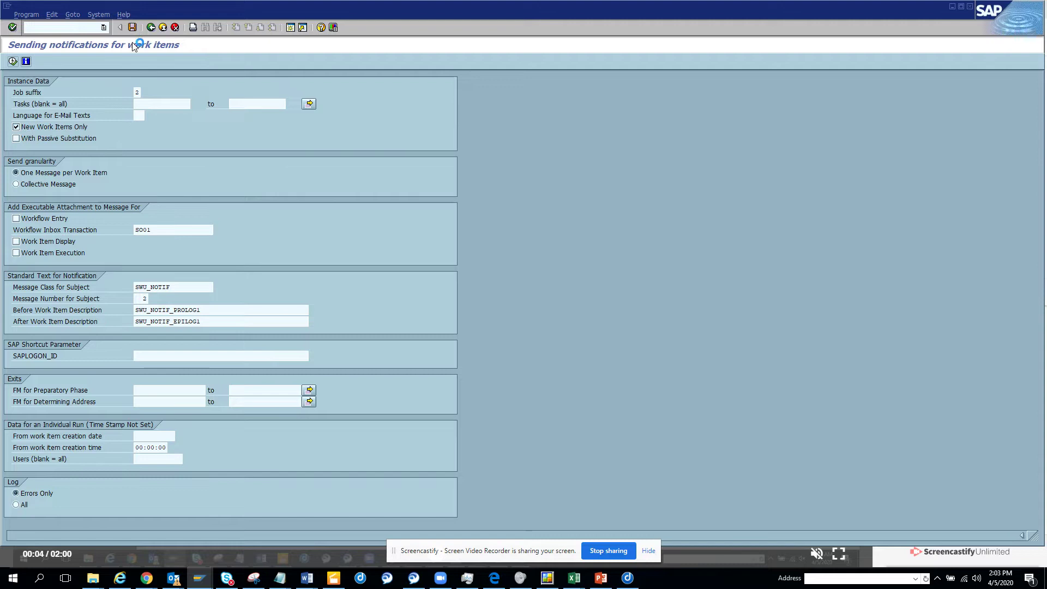
{"action": "type", "text": "t"}
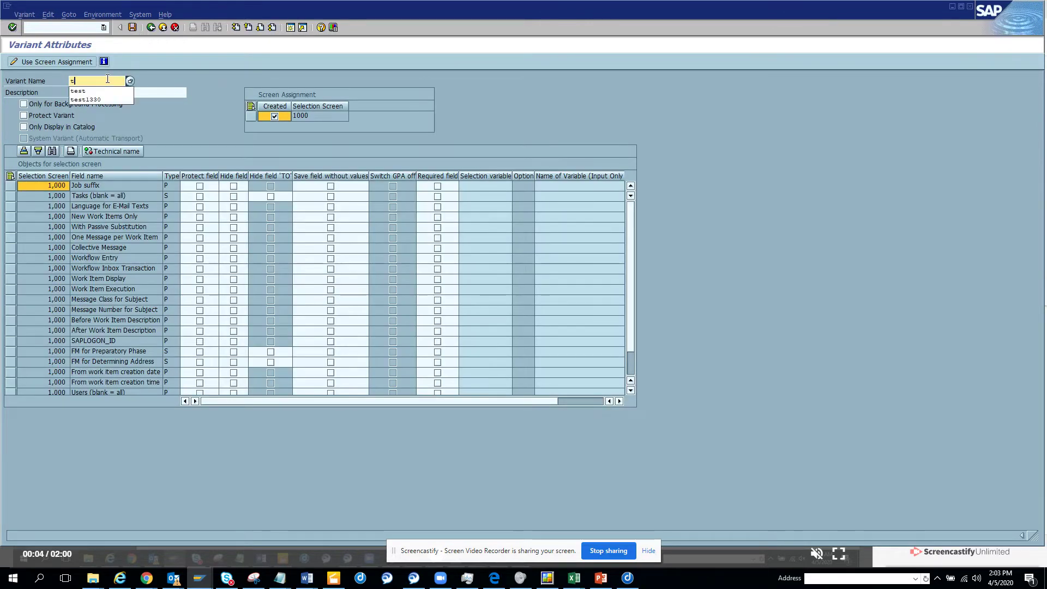
{"action": "type", "text": "est"}
{"action": "key", "text": "Tab"}
{"action": "type", "text": "te"}
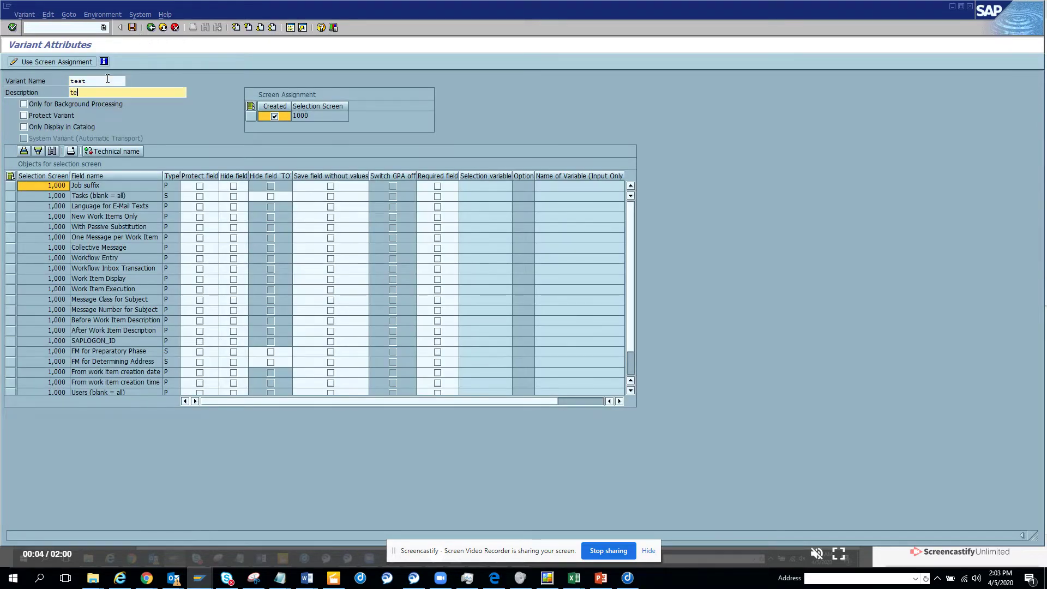
{"action": "type", "text": "st"}
{"action": "left_click", "coordinate": [133, 27]}
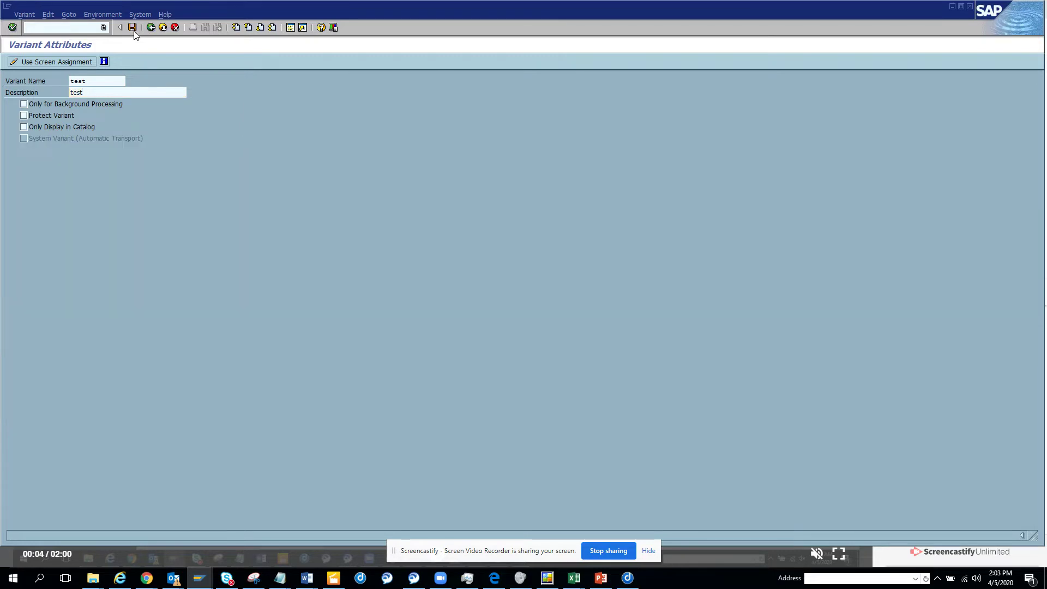
In a new session, start SM36 and enter job name job_workflow.
{"action": "left_click", "coordinate": [290, 29]}
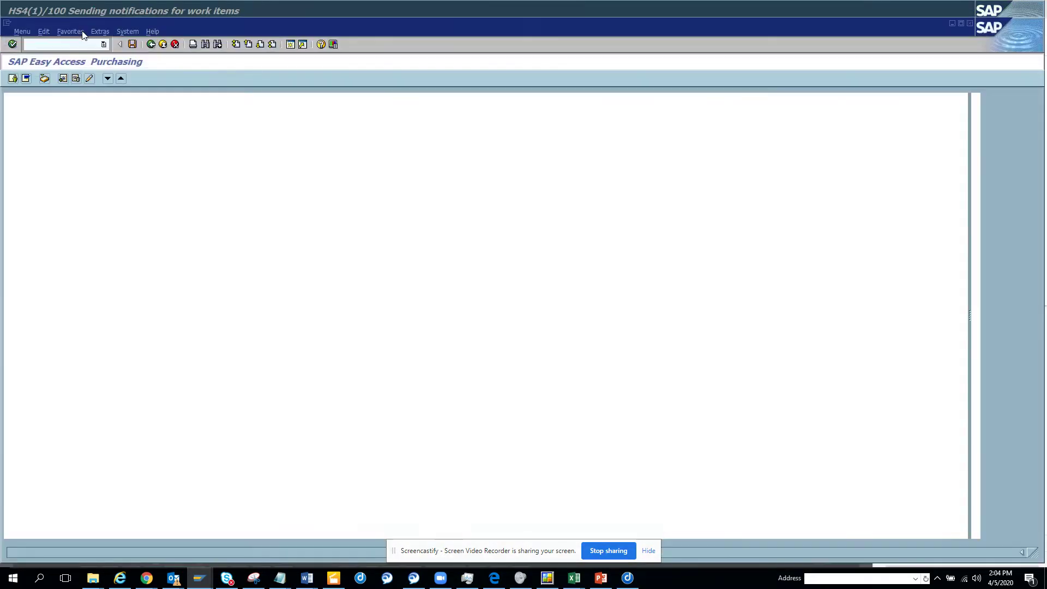
{"action": "type", "text": "sm36"}
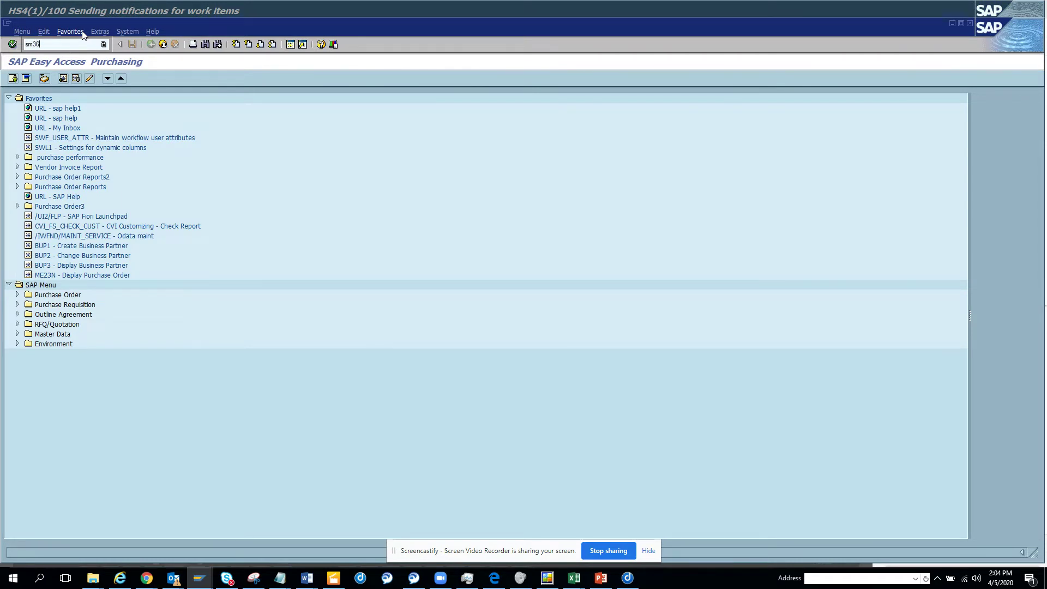
{"action": "key", "text": "Return"}
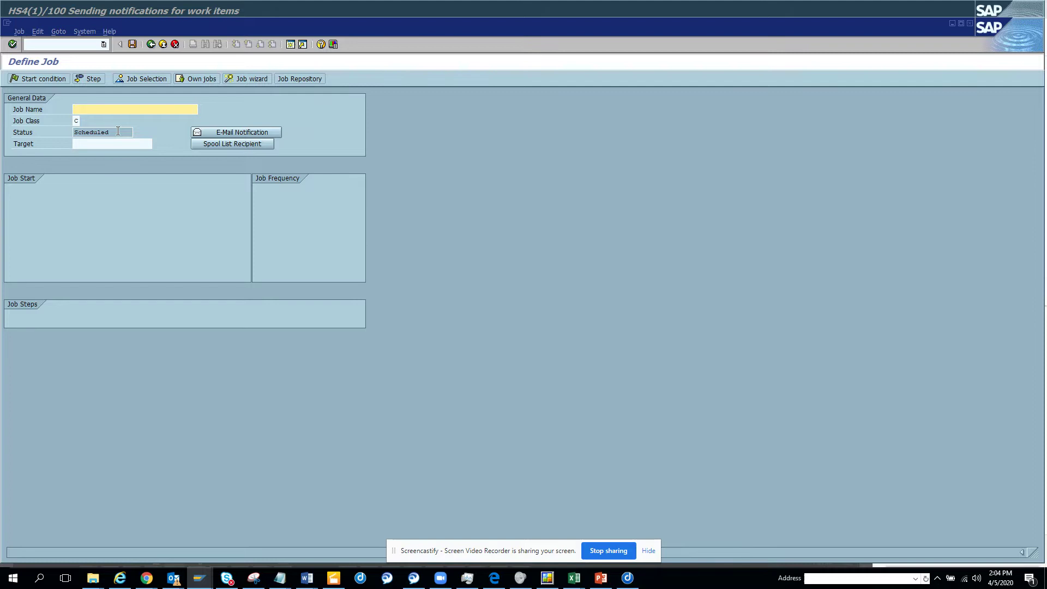
{"action": "type", "text": "job_workflow"}
Save step 1 as ABAP program RSWUWFML2 with variant TEST, run by the workflow user.
{"action": "left_click", "coordinate": [99, 77]}
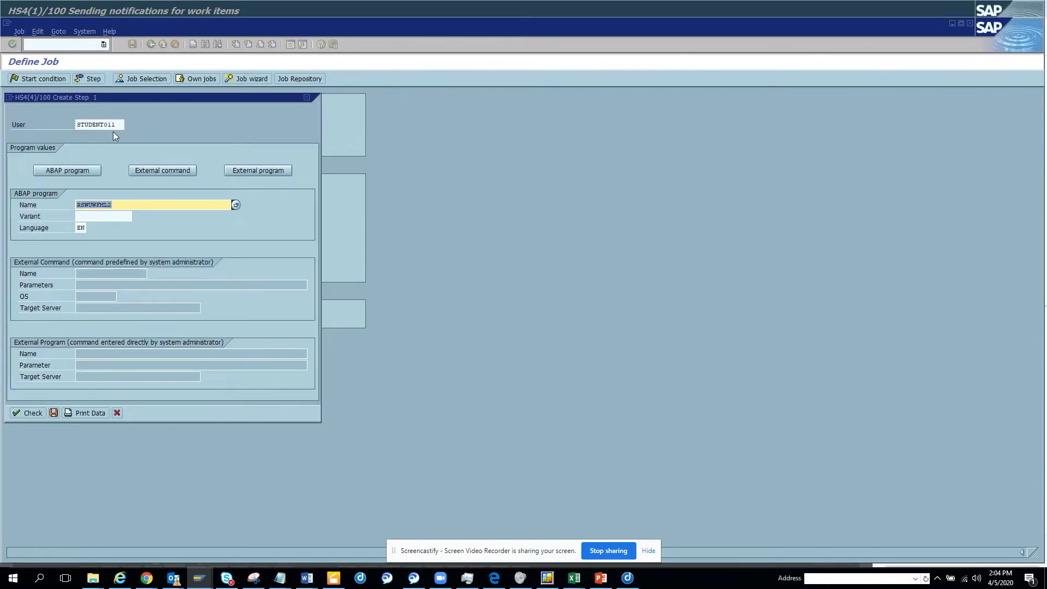
{"action": "left_click_drag", "start_coordinate": [118, 125], "coordinate": [57, 126]}
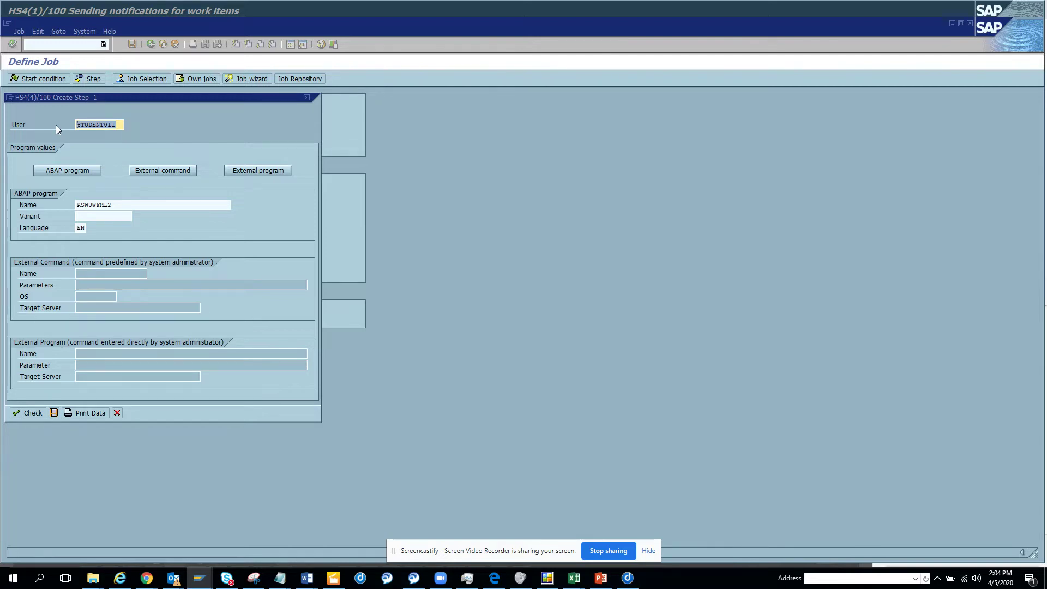
{"action": "type", "text": "sap"}
{"action": "left_click", "coordinate": [95, 135]}
{"action": "left_click", "coordinate": [120, 216]}
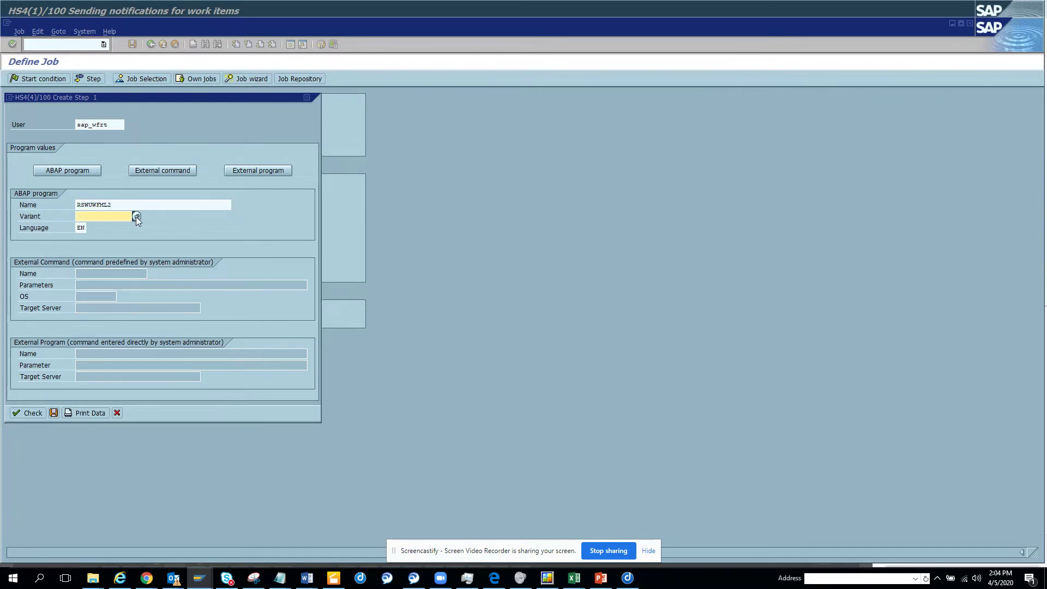
{"action": "left_click", "coordinate": [136, 216]}
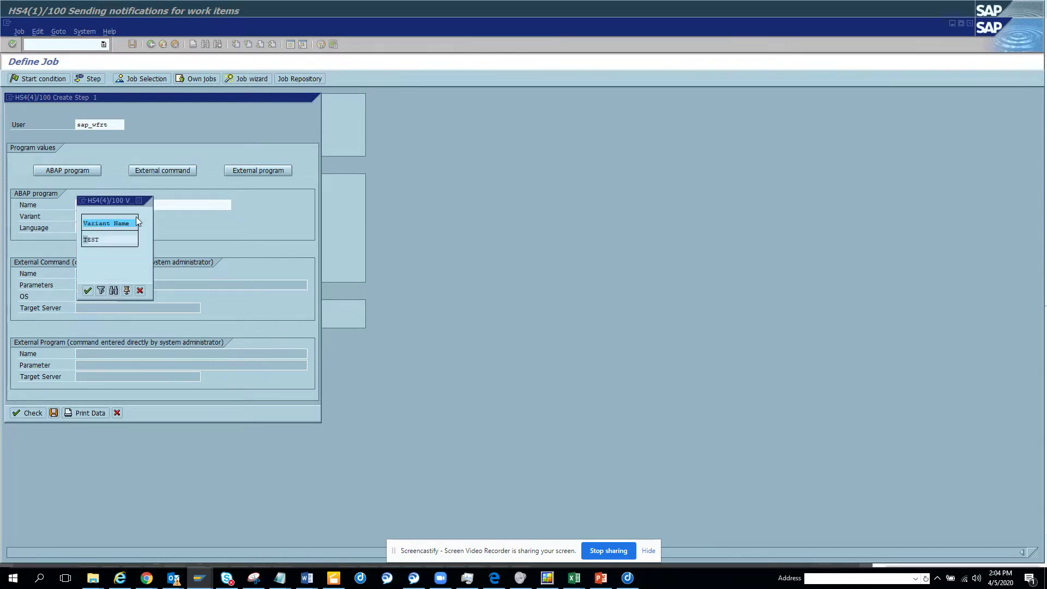
{"action": "double_click", "coordinate": [107, 241]}
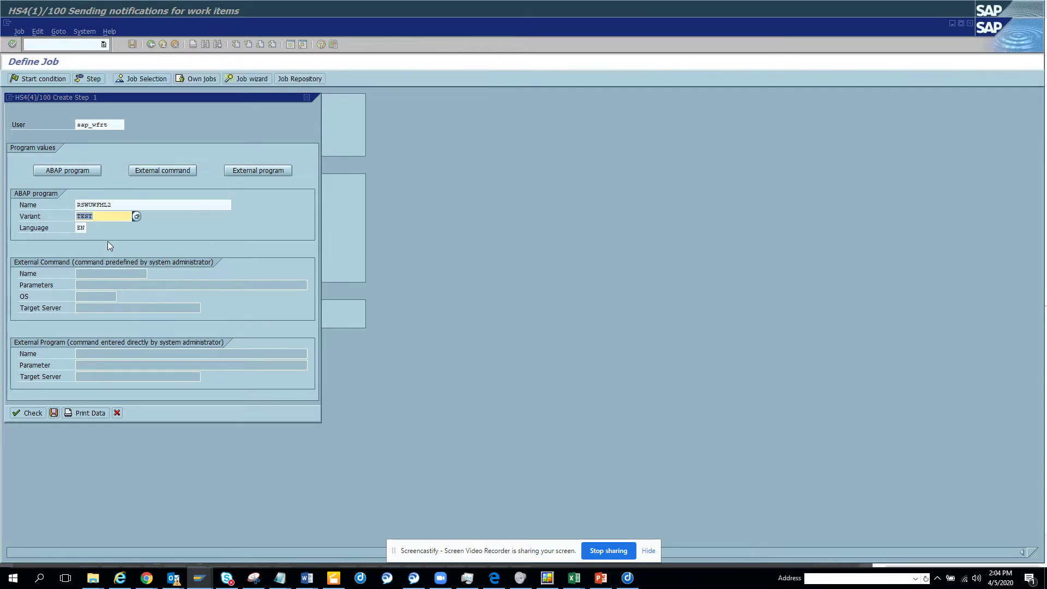
{"action": "left_click", "coordinate": [54, 412]}
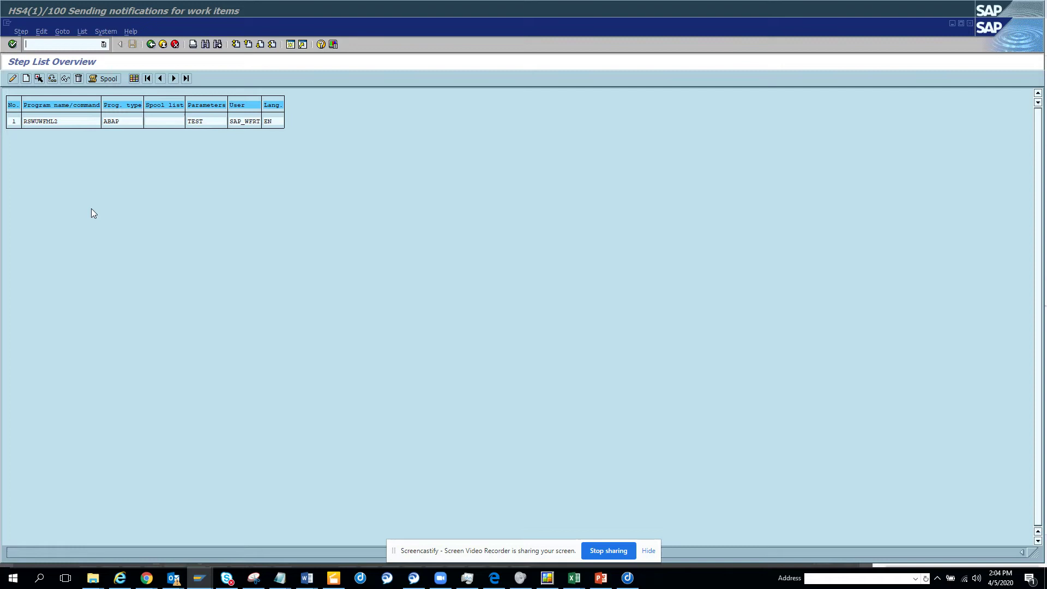
Add step 2 running ABAP program RSWUDFOL, found by searching RSWU*.
{"action": "left_click", "coordinate": [25, 78]}
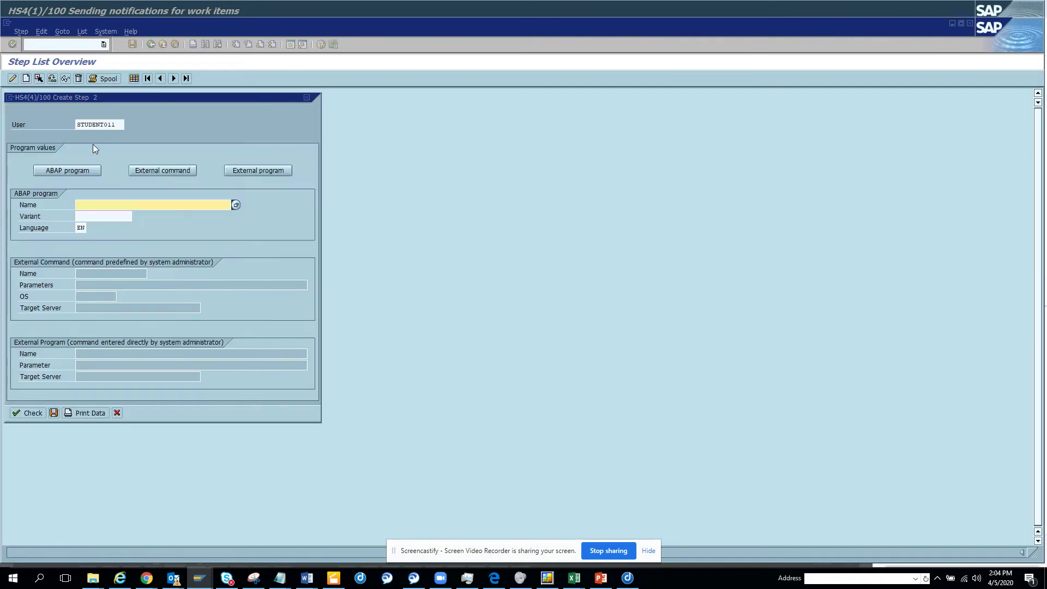
{"action": "left_click", "coordinate": [112, 207]}
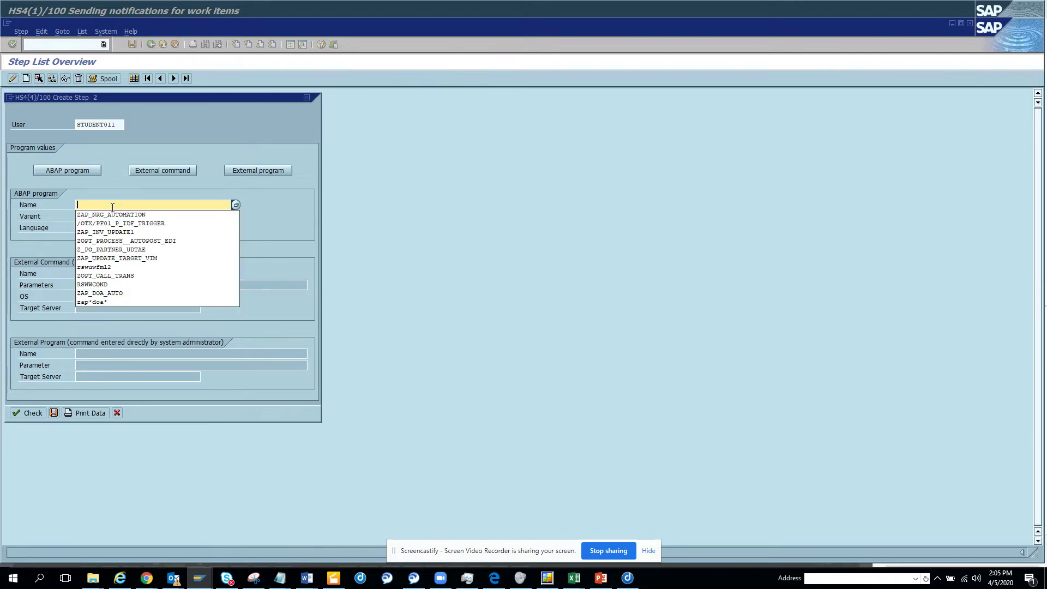
{"action": "left_click", "coordinate": [171, 188]}
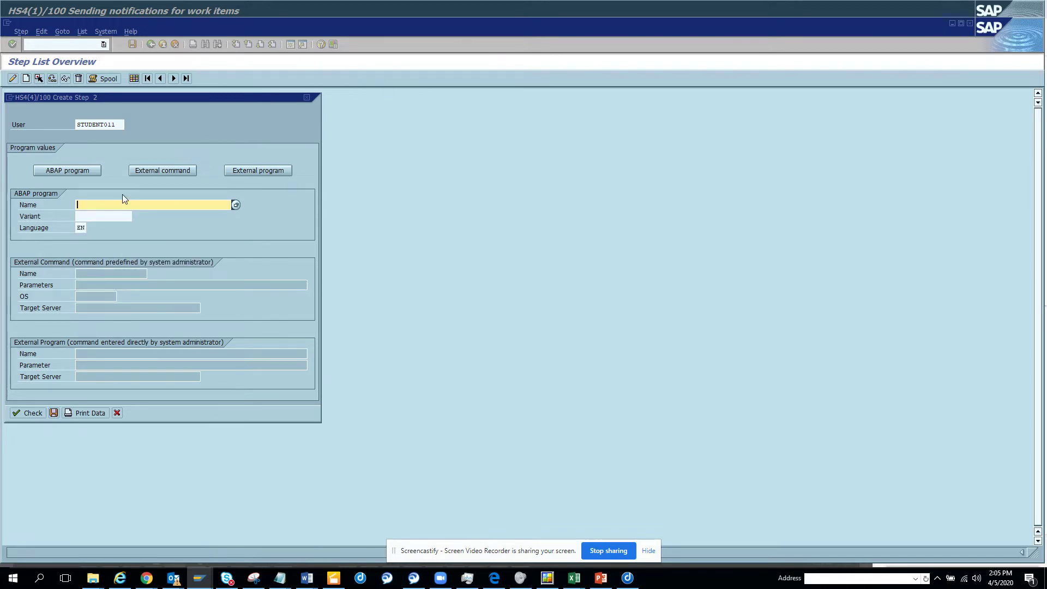
{"action": "type", "text": "rswu"}
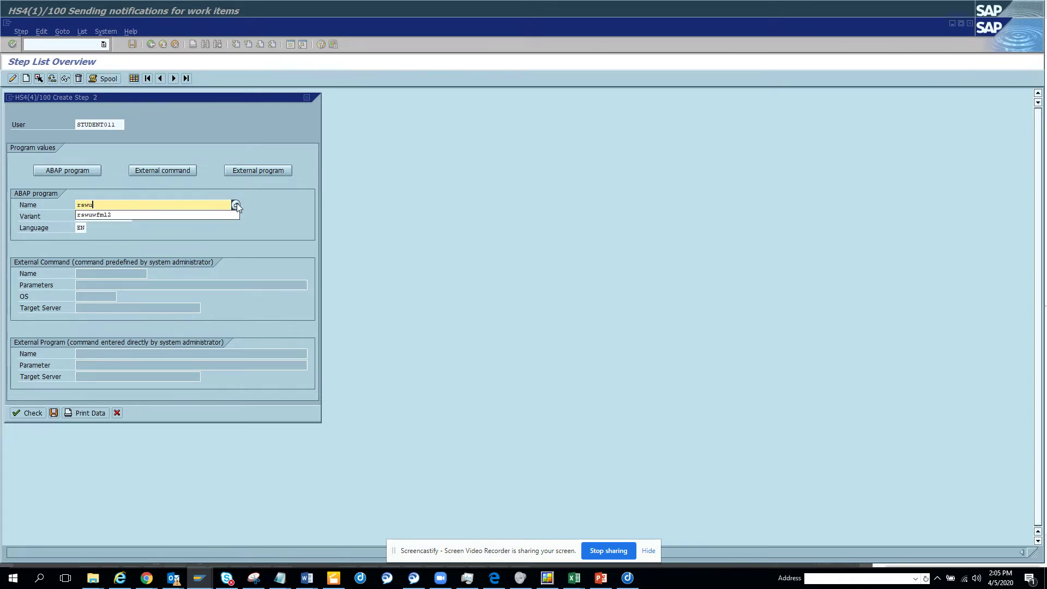
{"action": "type", "text": "*"}
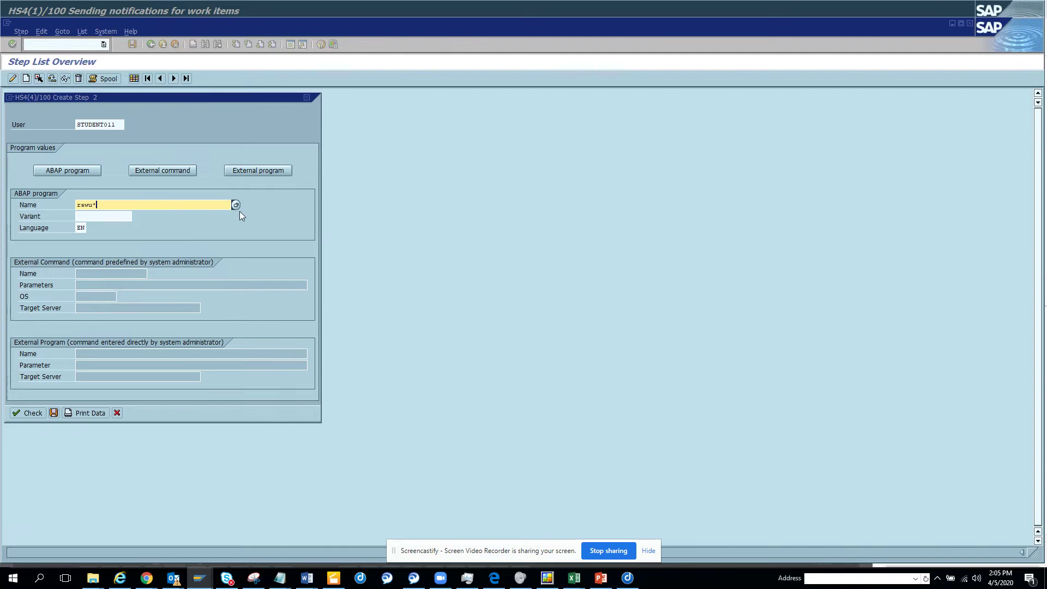
{"action": "left_click", "coordinate": [236, 205]}
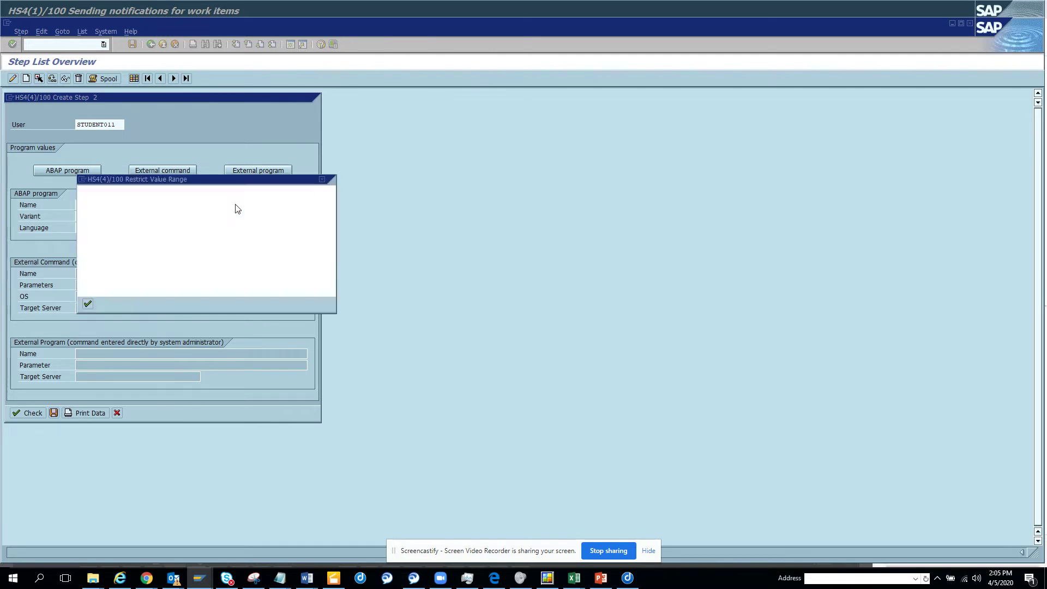
{"action": "left_click", "coordinate": [88, 303]}
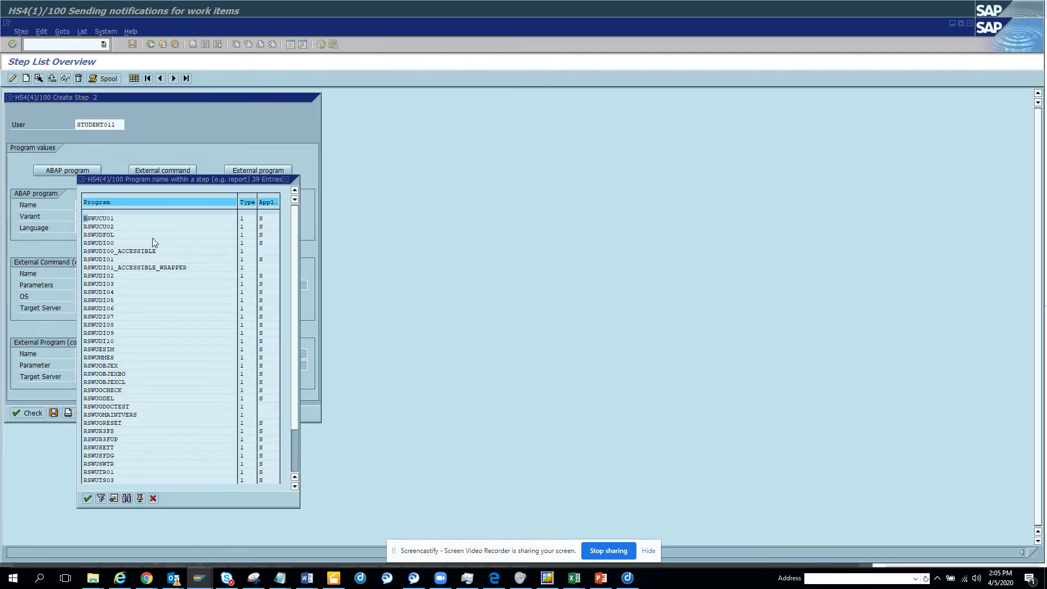
{"action": "double_click", "coordinate": [110, 234]}
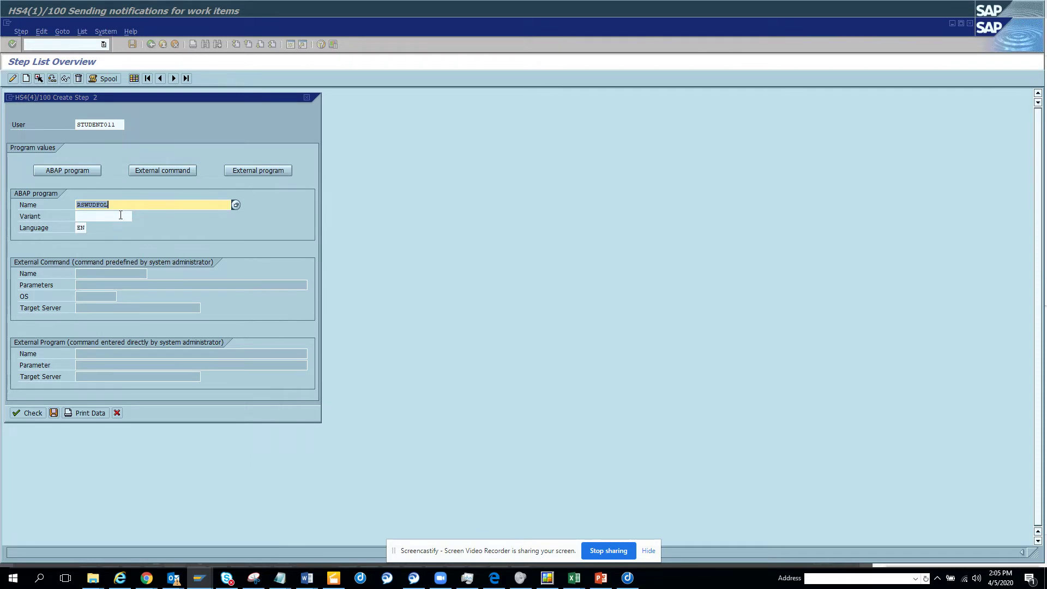
{"action": "left_click", "coordinate": [54, 412]}
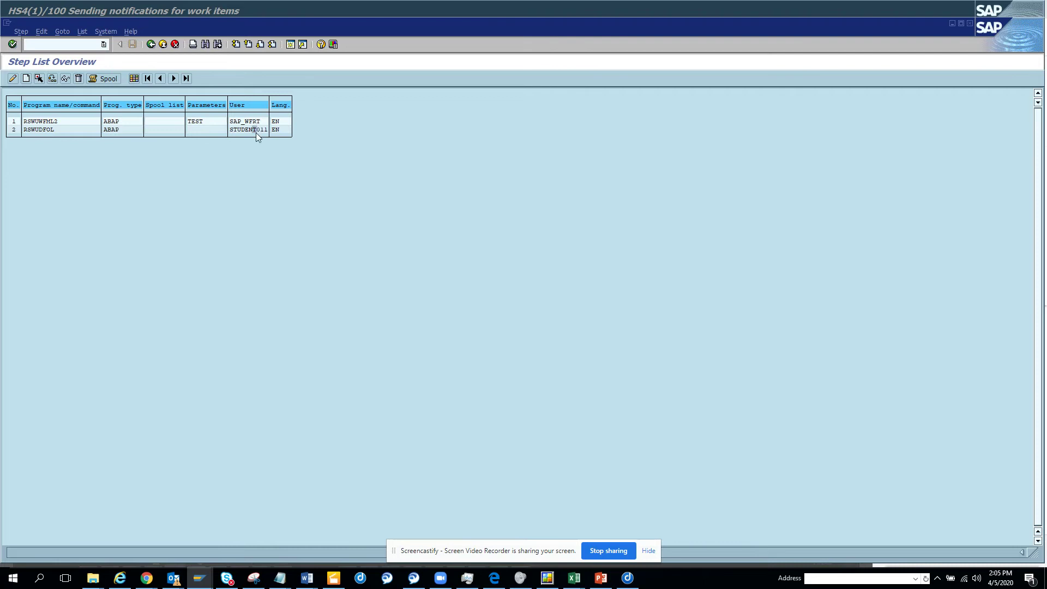
Change step 2's user to SAP_WFRT and save it.
{"action": "left_click", "coordinate": [13, 78]}
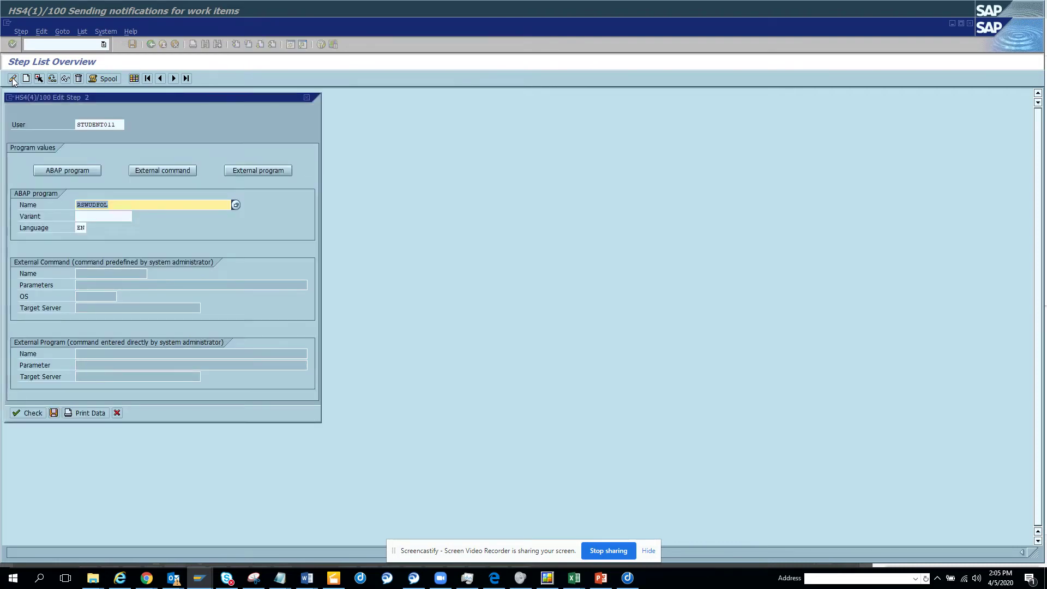
{"action": "double_click", "coordinate": [118, 122]}
{"action": "key", "text": "Delete"}
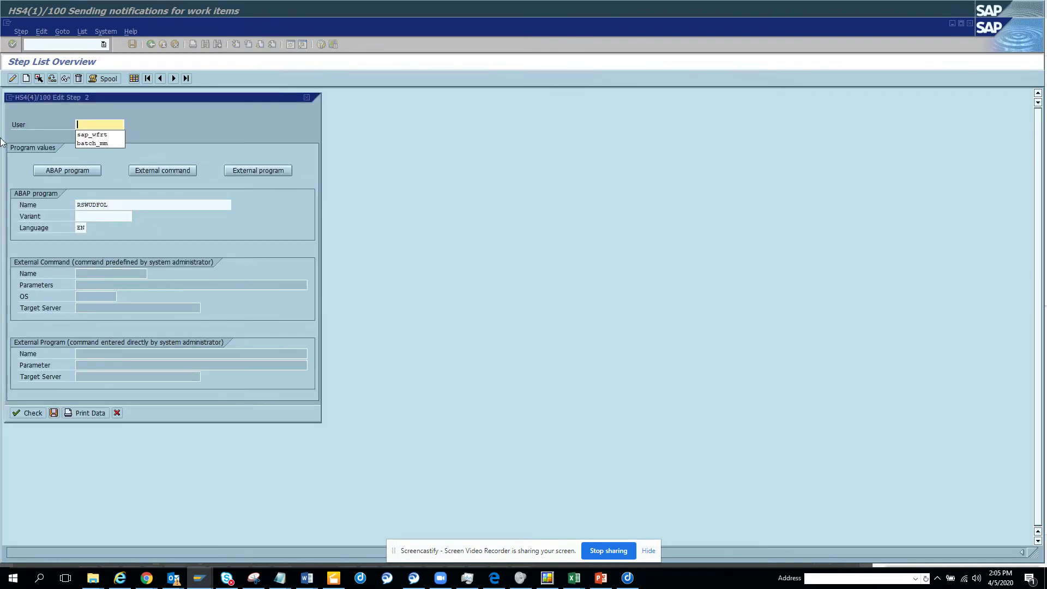
{"action": "left_click", "coordinate": [54, 413]}
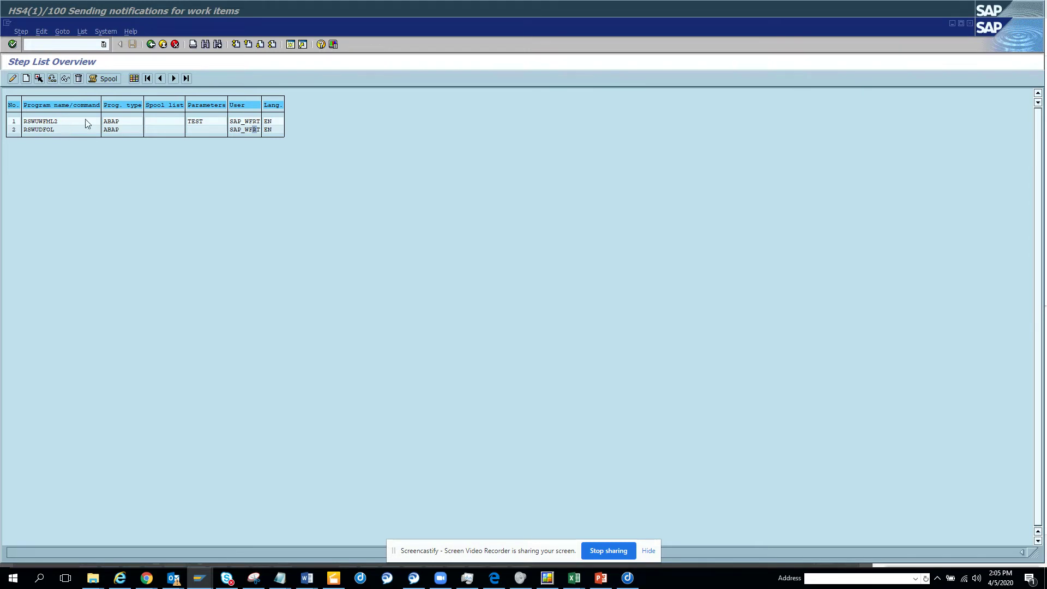
Return to the JOB_WORKFLOW definition with its 2 steps and open the Start condition.
{"action": "left_click", "coordinate": [151, 44]}
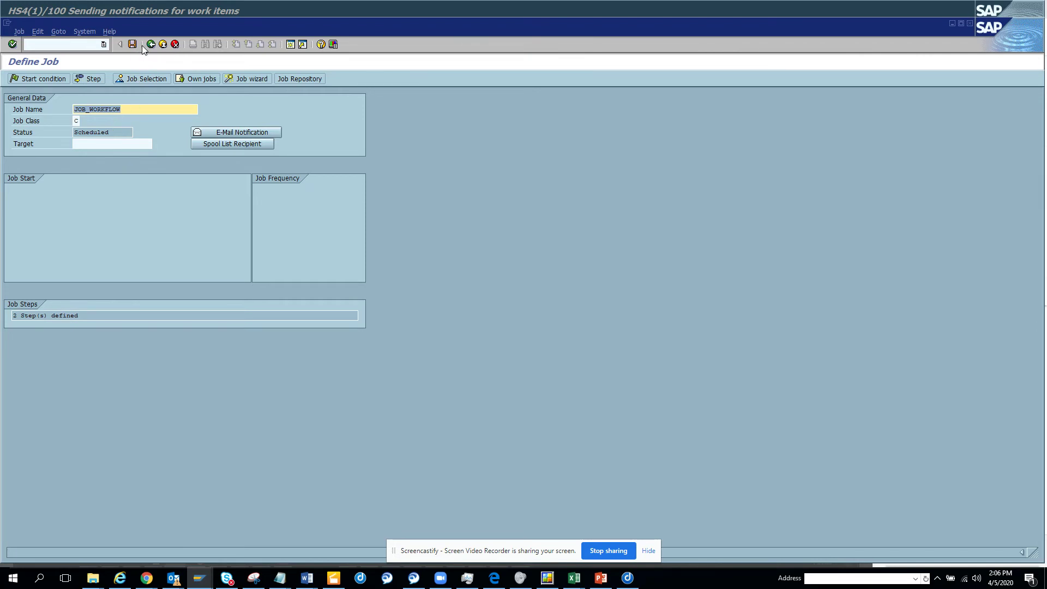
{"action": "left_click", "coordinate": [57, 79]}
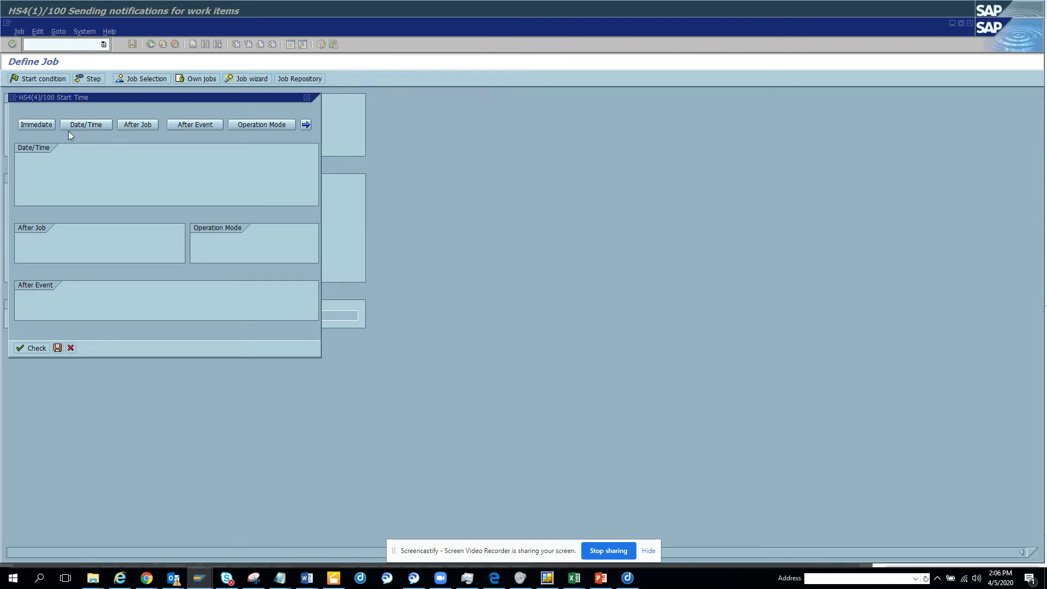
Set the job to start immediately and repeat every 7 minutes, then save the start condition.
{"action": "left_click", "coordinate": [36, 124]}
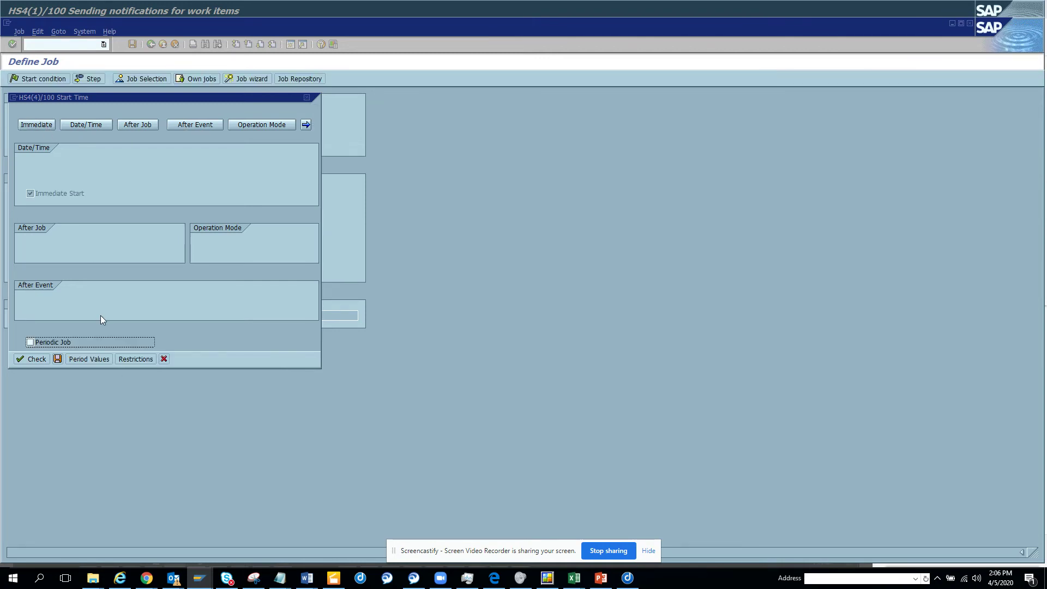
{"action": "left_click", "coordinate": [97, 357]}
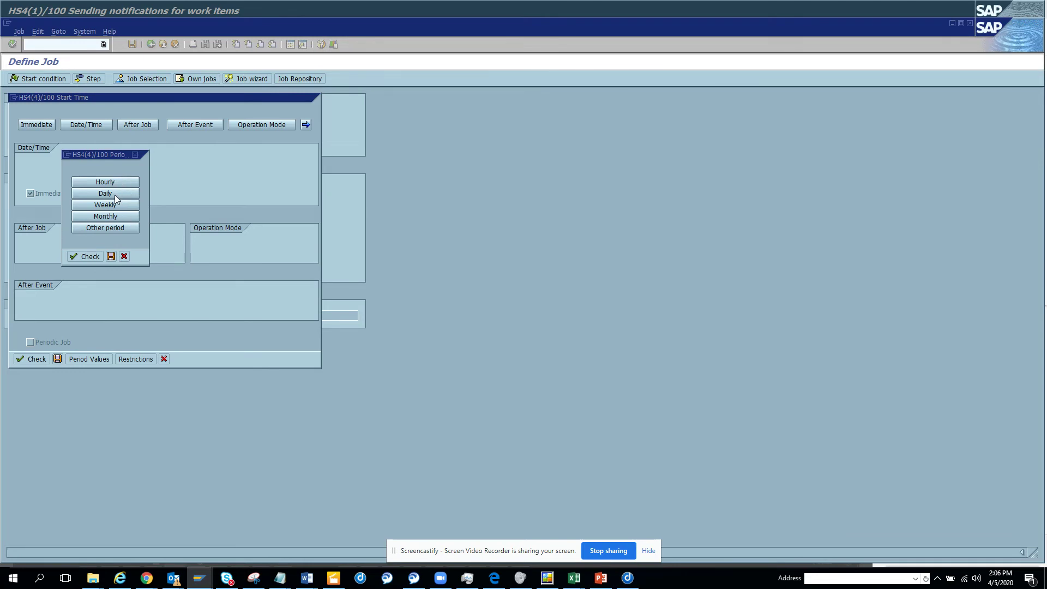
{"action": "left_click", "coordinate": [116, 228]}
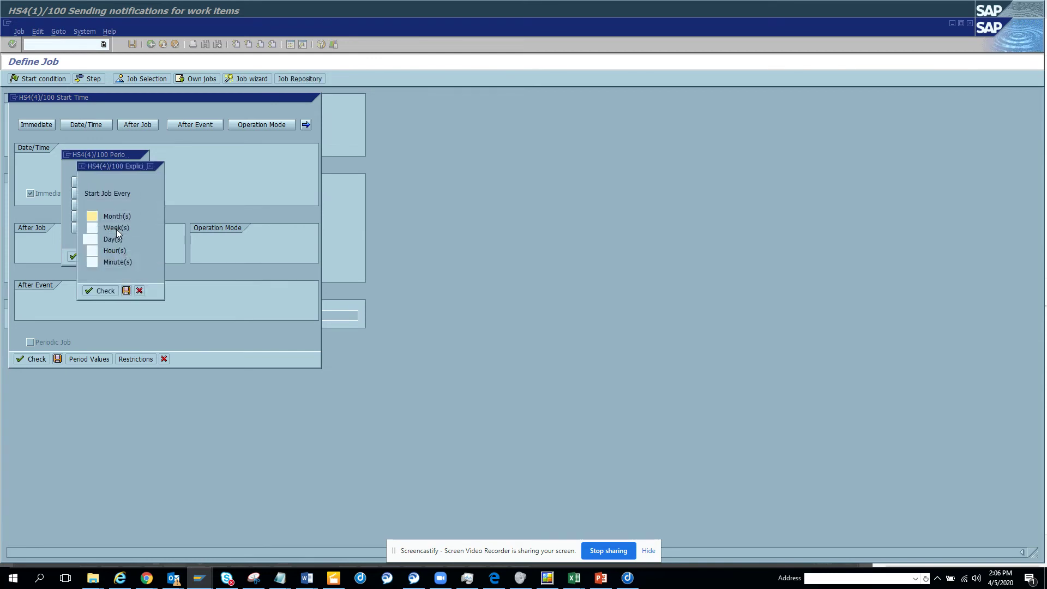
{"action": "left_click", "coordinate": [91, 263]}
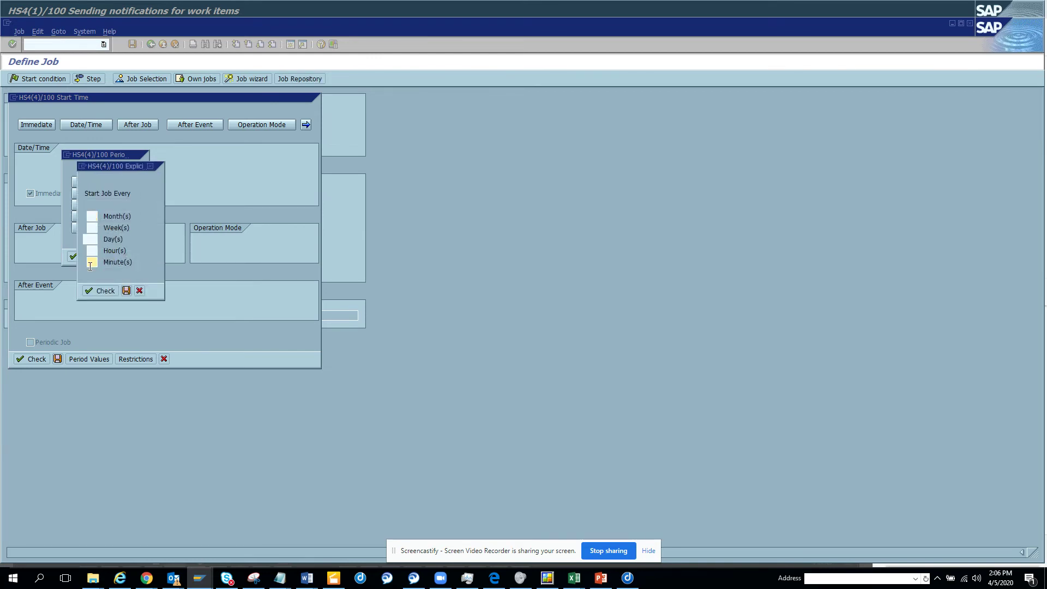
{"action": "type", "text": "7"}
{"action": "left_click", "coordinate": [130, 292]}
{"action": "left_click", "coordinate": [113, 258]}
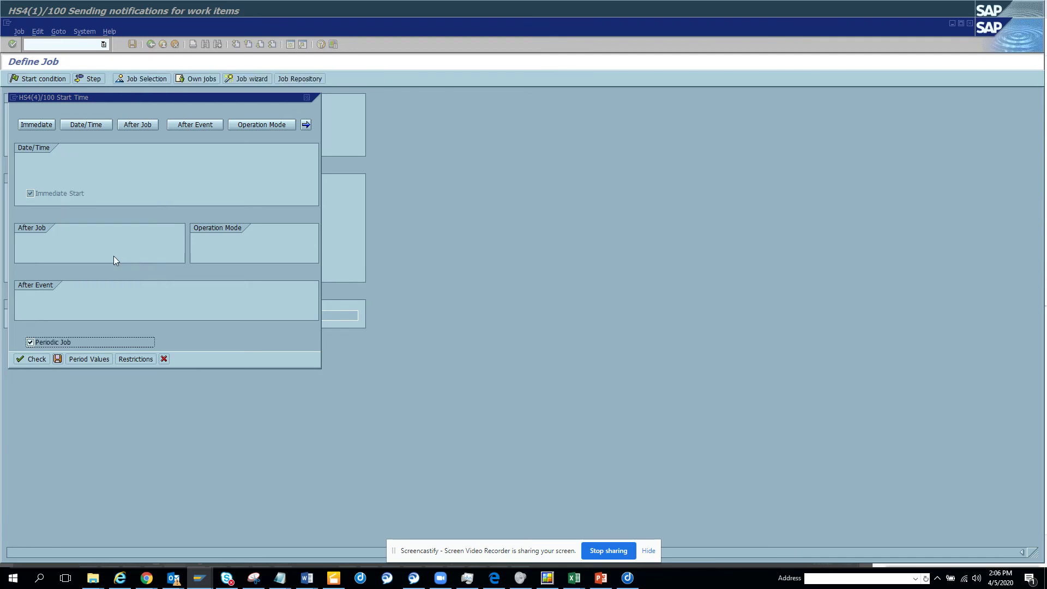
{"action": "left_click", "coordinate": [57, 359]}
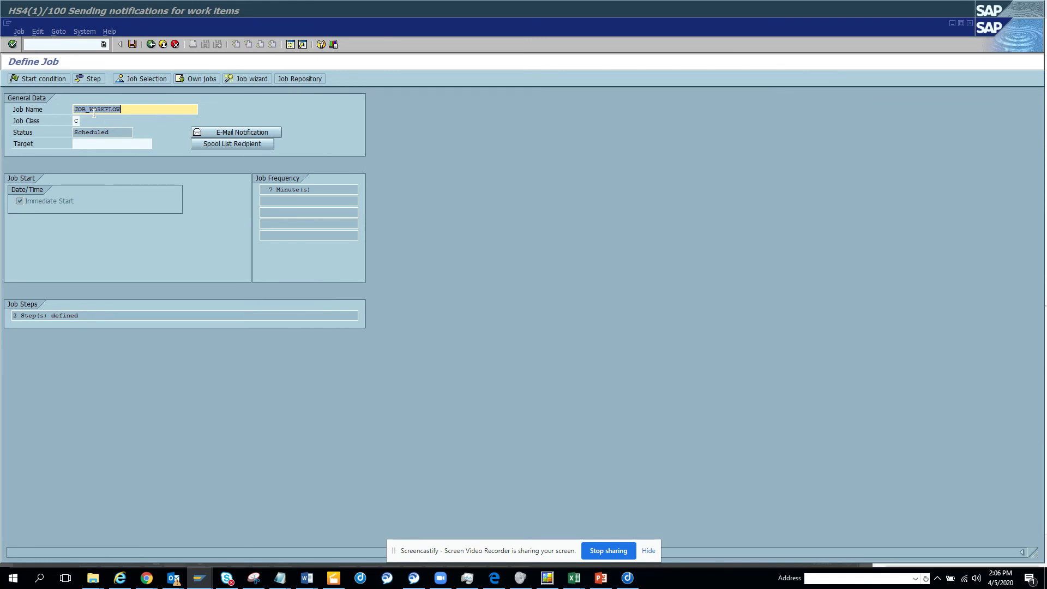
Reopen the start condition to verify the 7-minute period and confirm it again.
{"action": "left_click", "coordinate": [55, 82]}
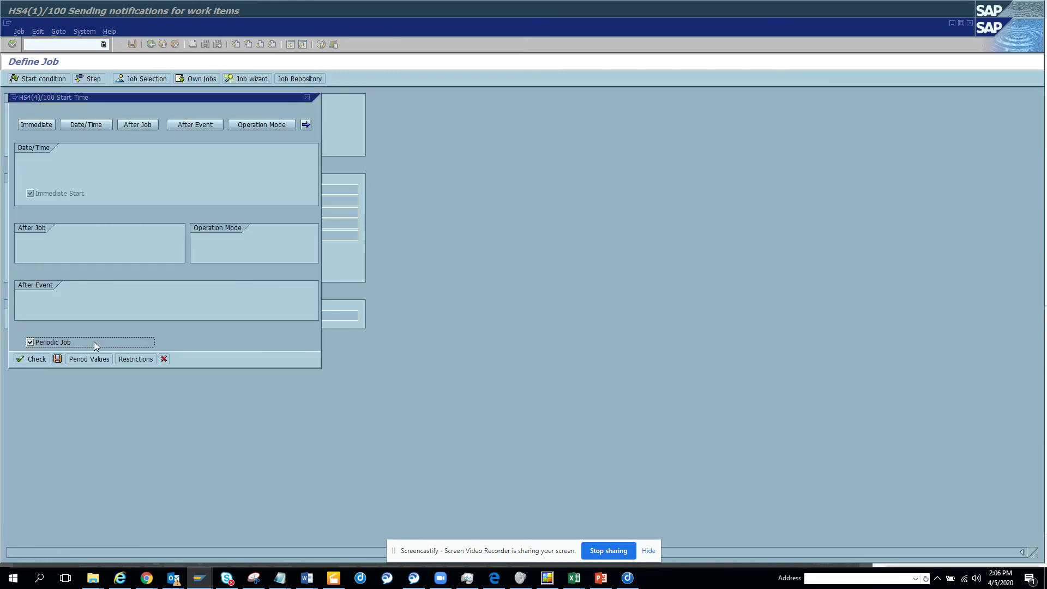
{"action": "left_click", "coordinate": [91, 359]}
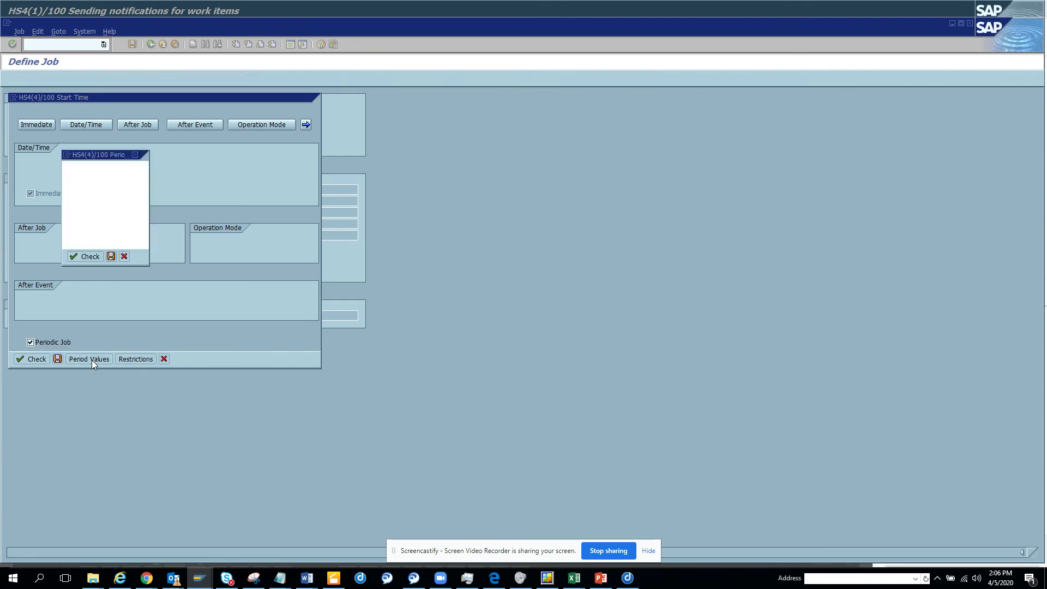
{"action": "left_click", "coordinate": [110, 229]}
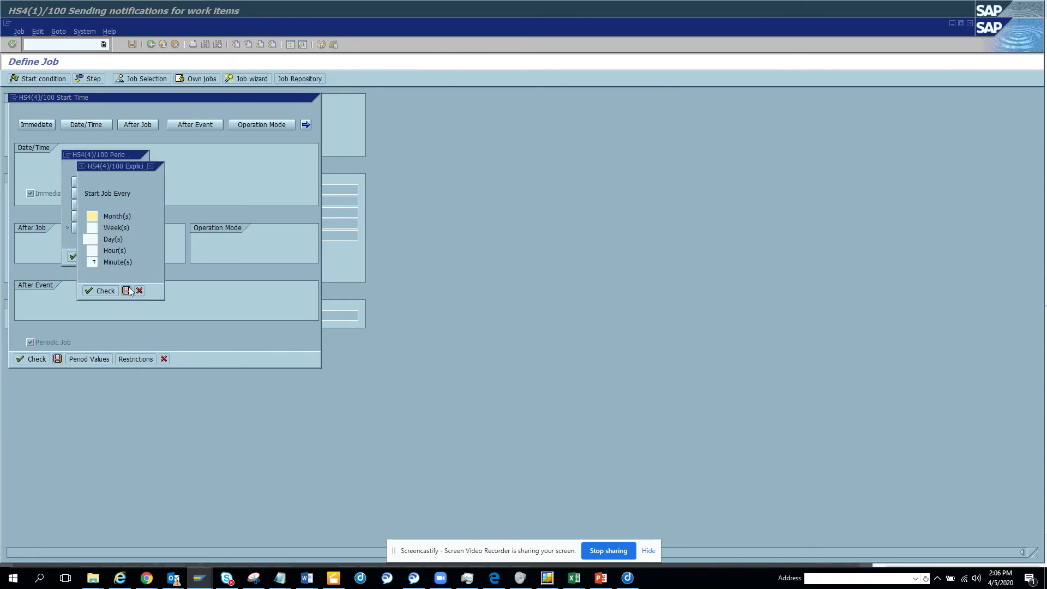
{"action": "left_click", "coordinate": [131, 290]}
{"action": "left_click", "coordinate": [110, 258]}
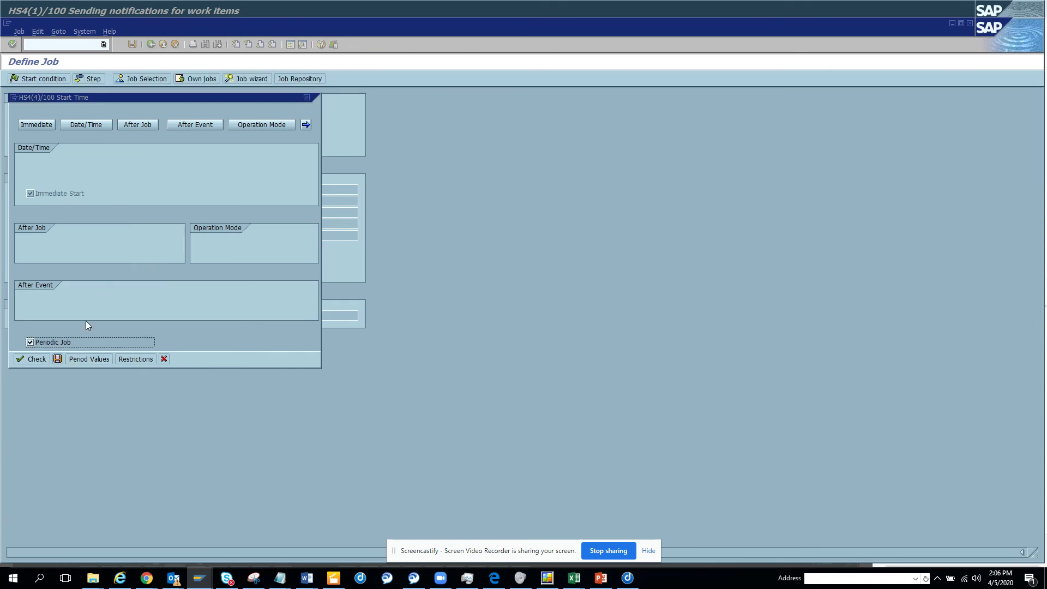
{"action": "left_click", "coordinate": [59, 361]}
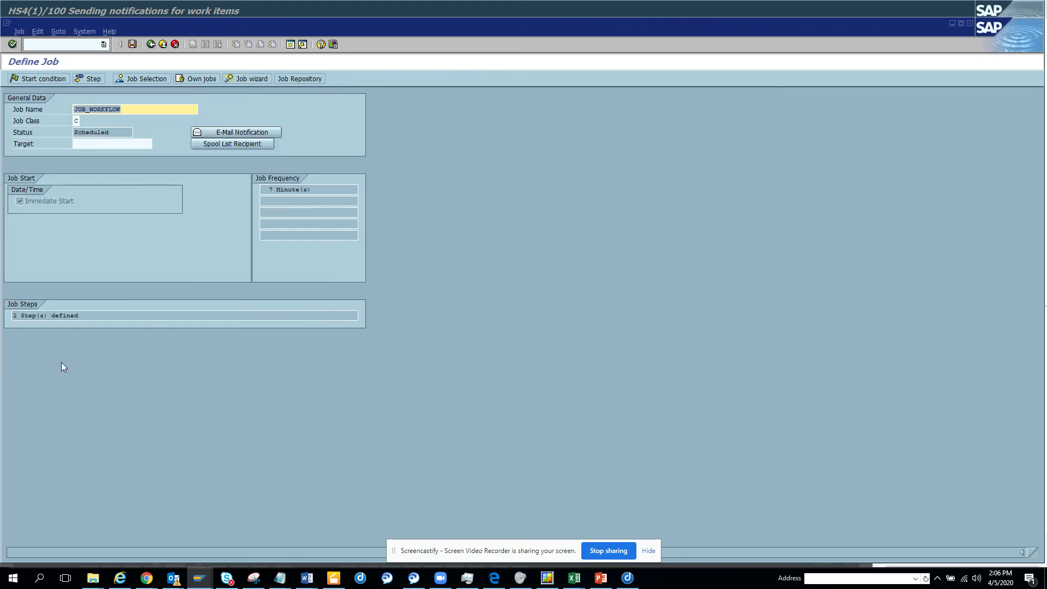
{"action": "left_click", "coordinate": [132, 45]}
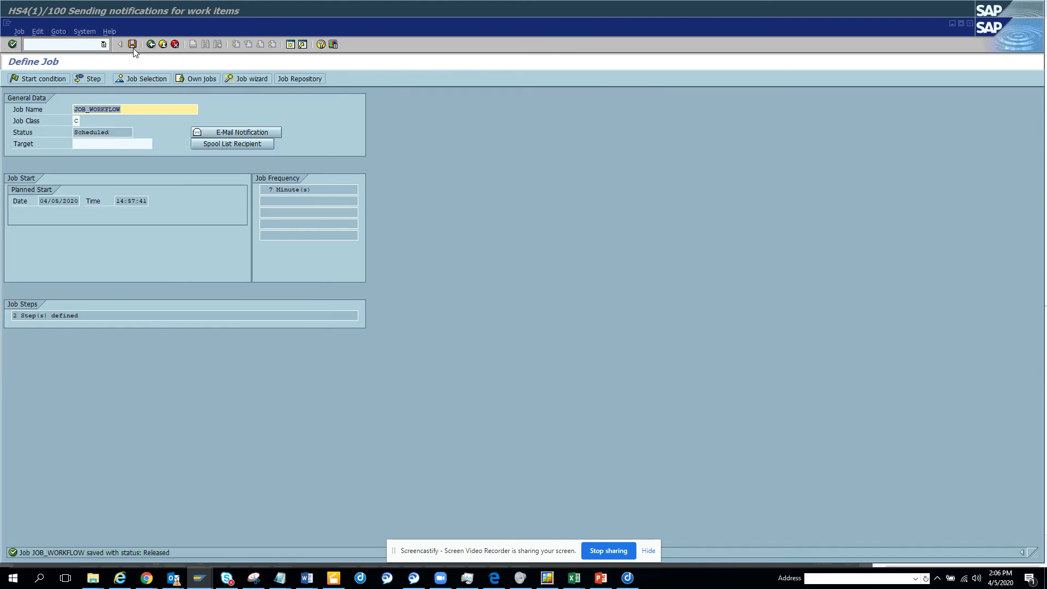